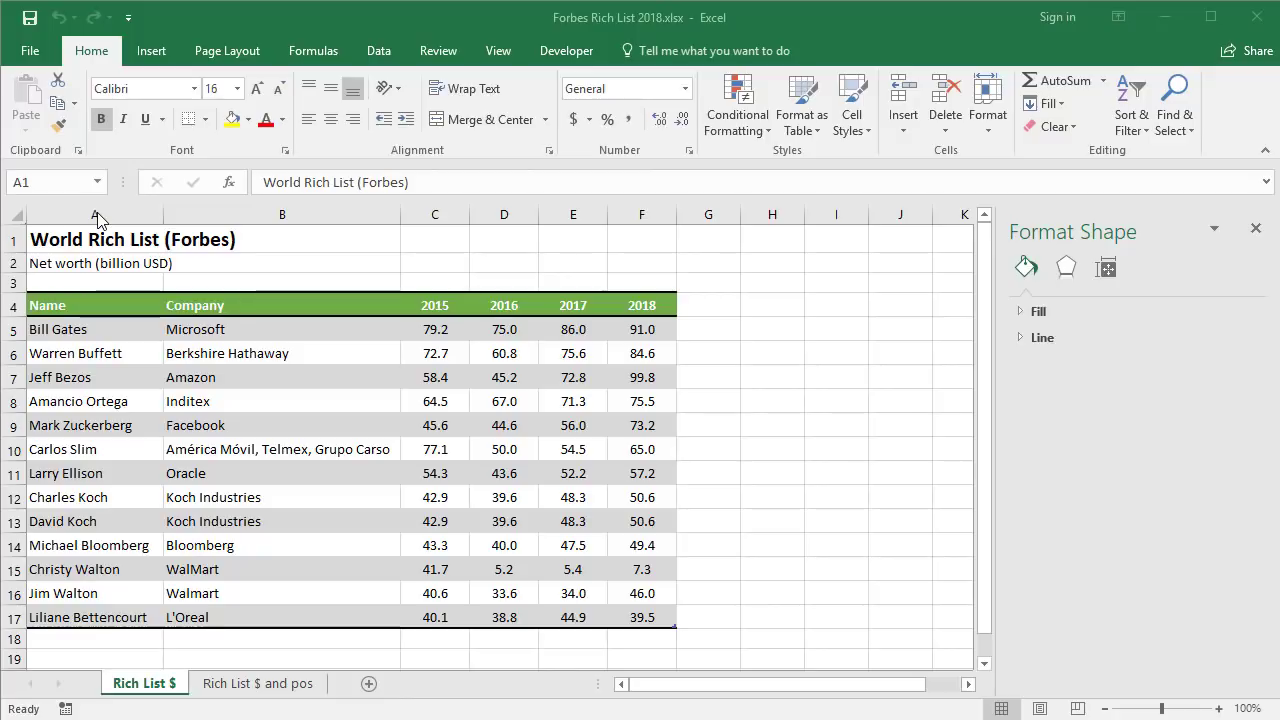
# Select the names in A5:A17 plus the 2018 net worth values in F5:F17 for charting.
pyautogui.click(77, 335)
pyautogui.moveTo(77, 341); pyautogui.dragTo(85, 615)
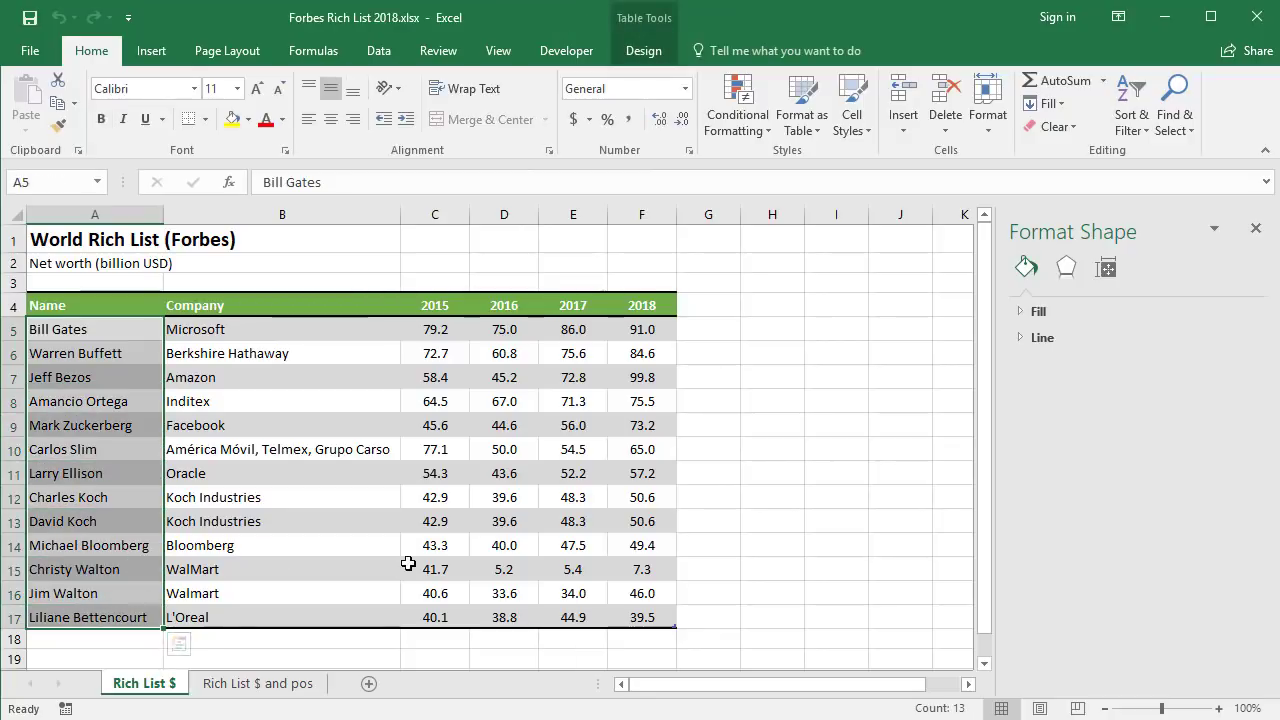
pyautogui.moveTo(656, 328); pyautogui.dragTo(654, 622)
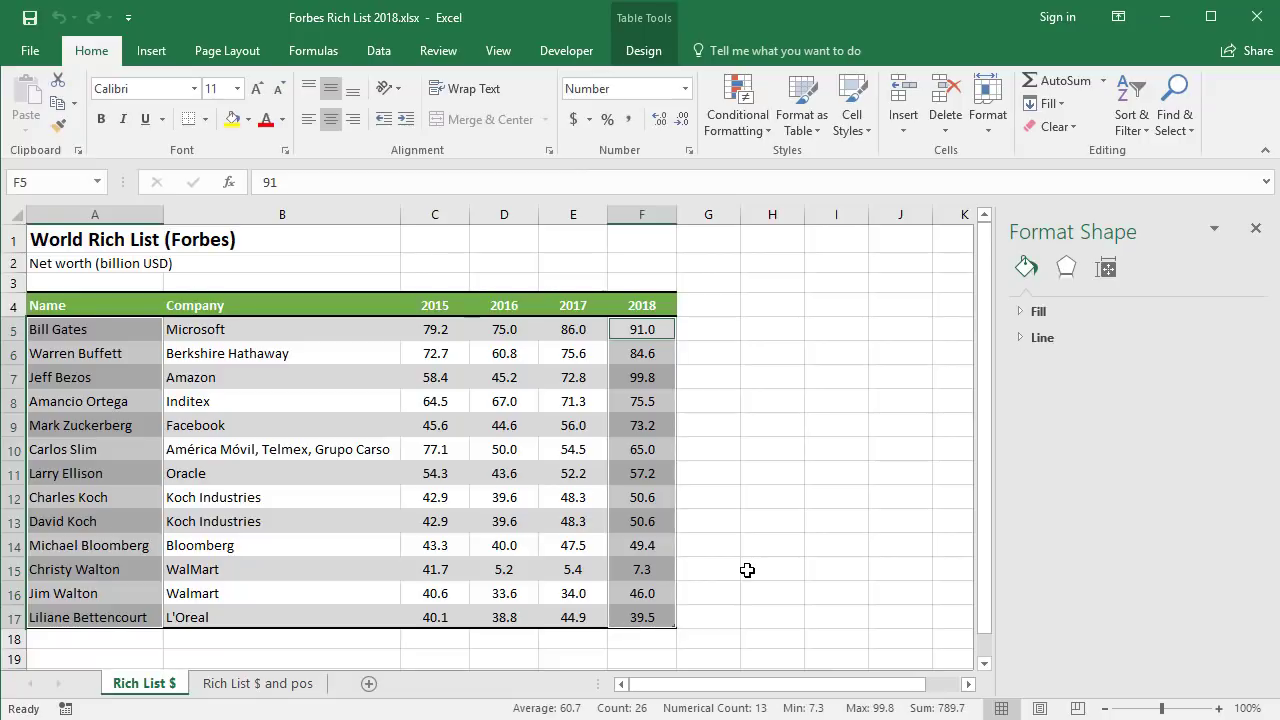
pyautogui.click(150, 52)
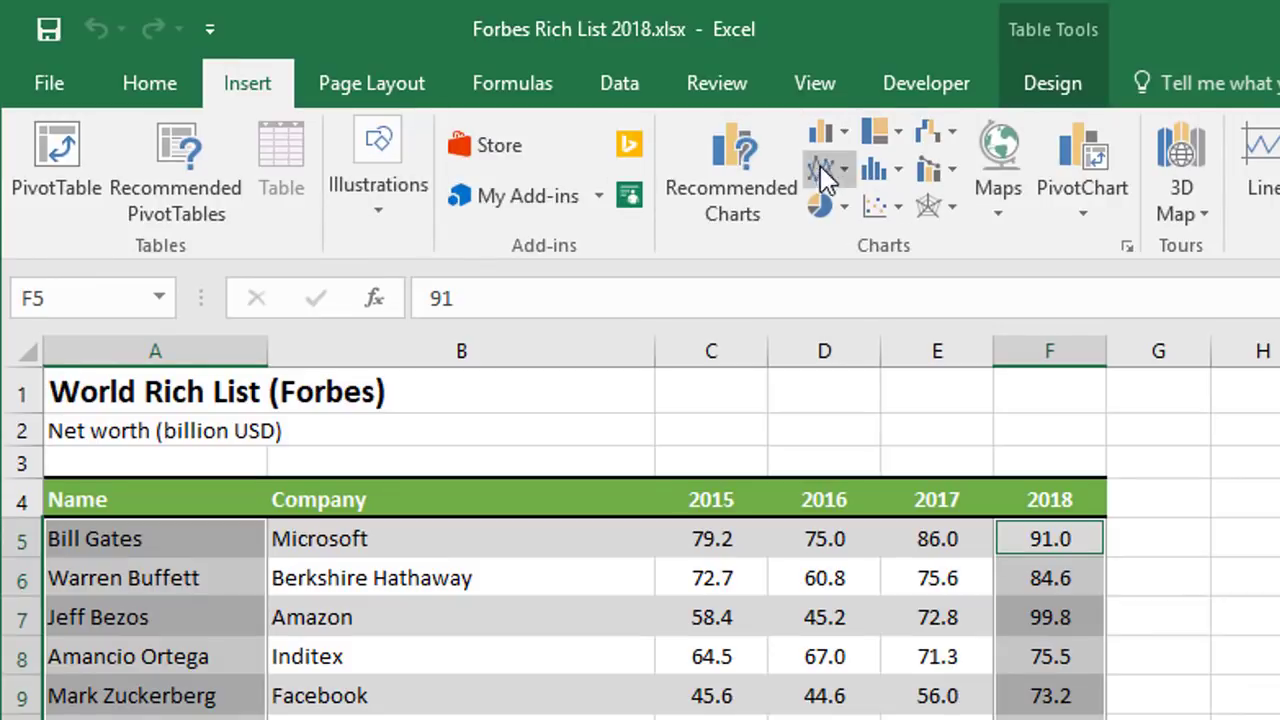
# Insert a 3-D Pie chart of the selected 2018 net worth data.
pyautogui.click(830, 208)
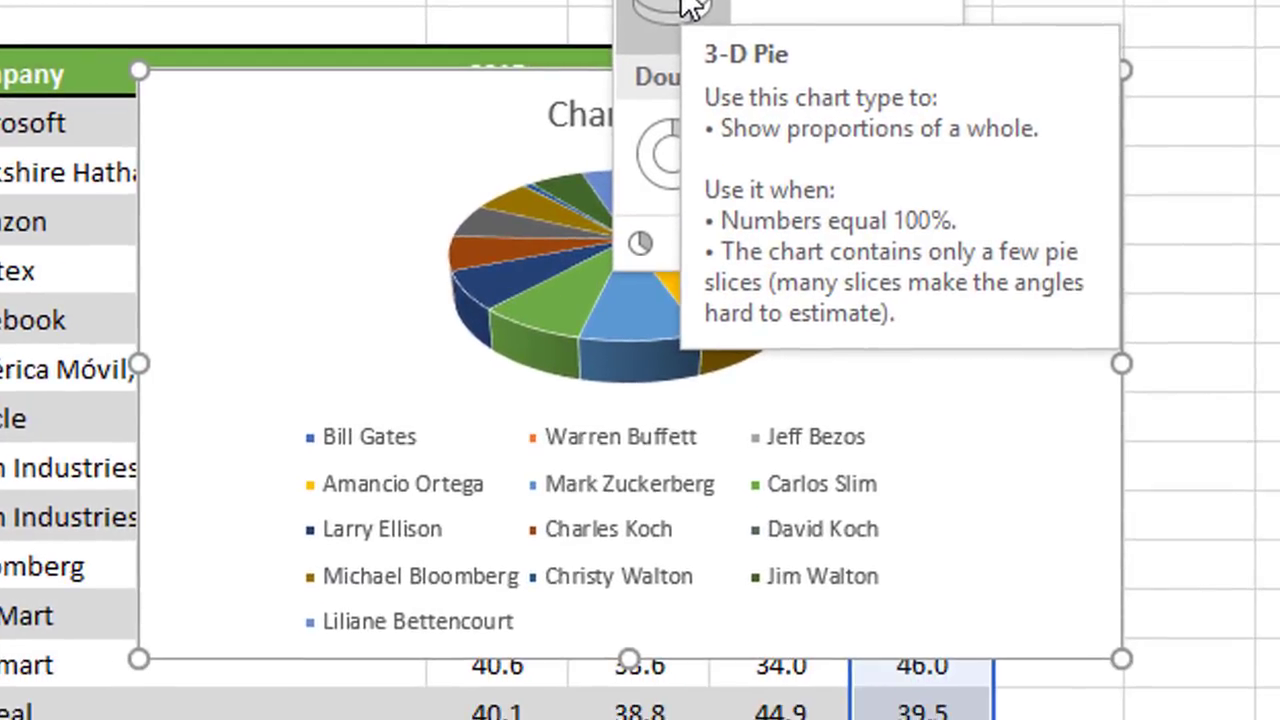
pyautogui.click(688, 8)
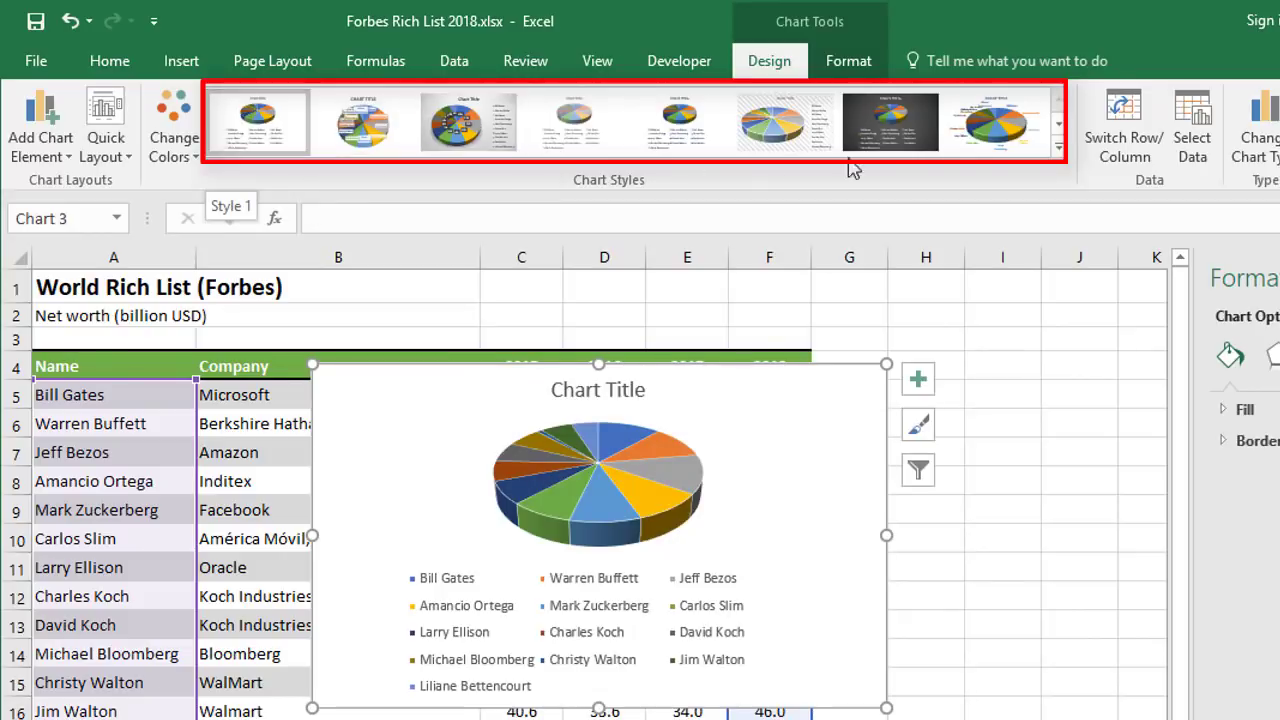
# Browse the full Chart Styles gallery, then close it and the Format Chart Area pane unchanged.
pyautogui.click(1058, 148)
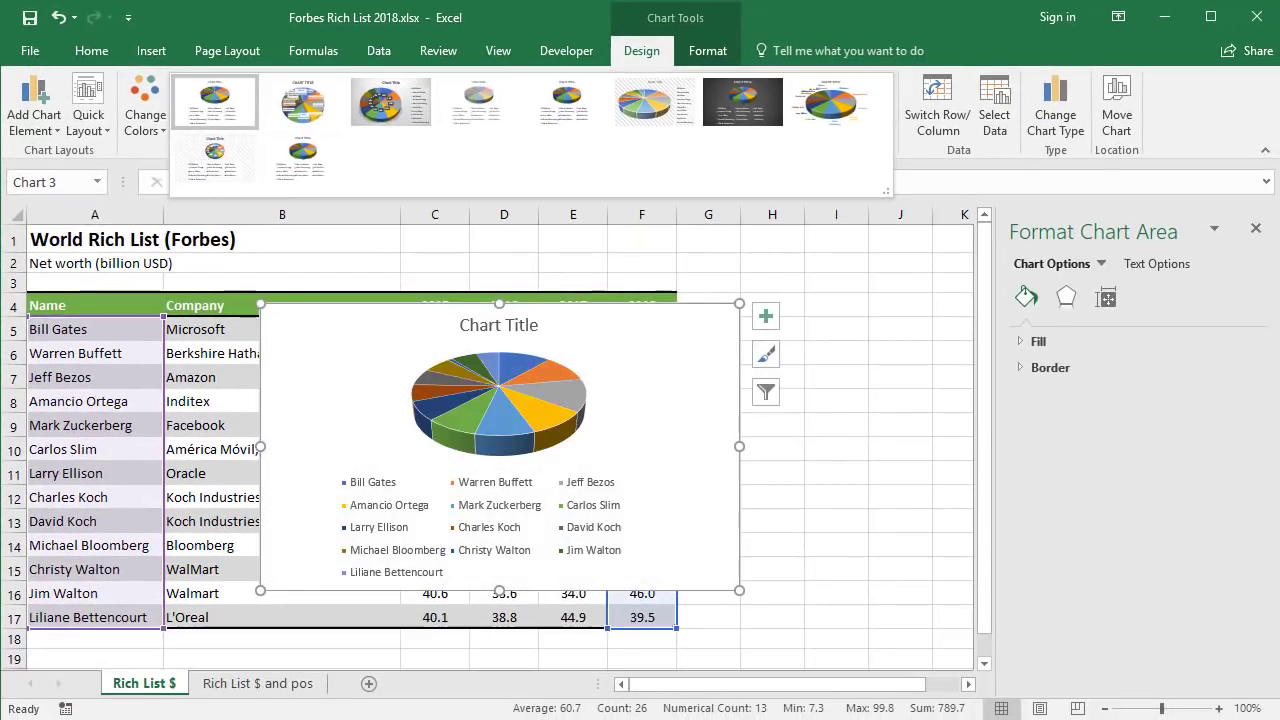
pyautogui.click(1256, 229)
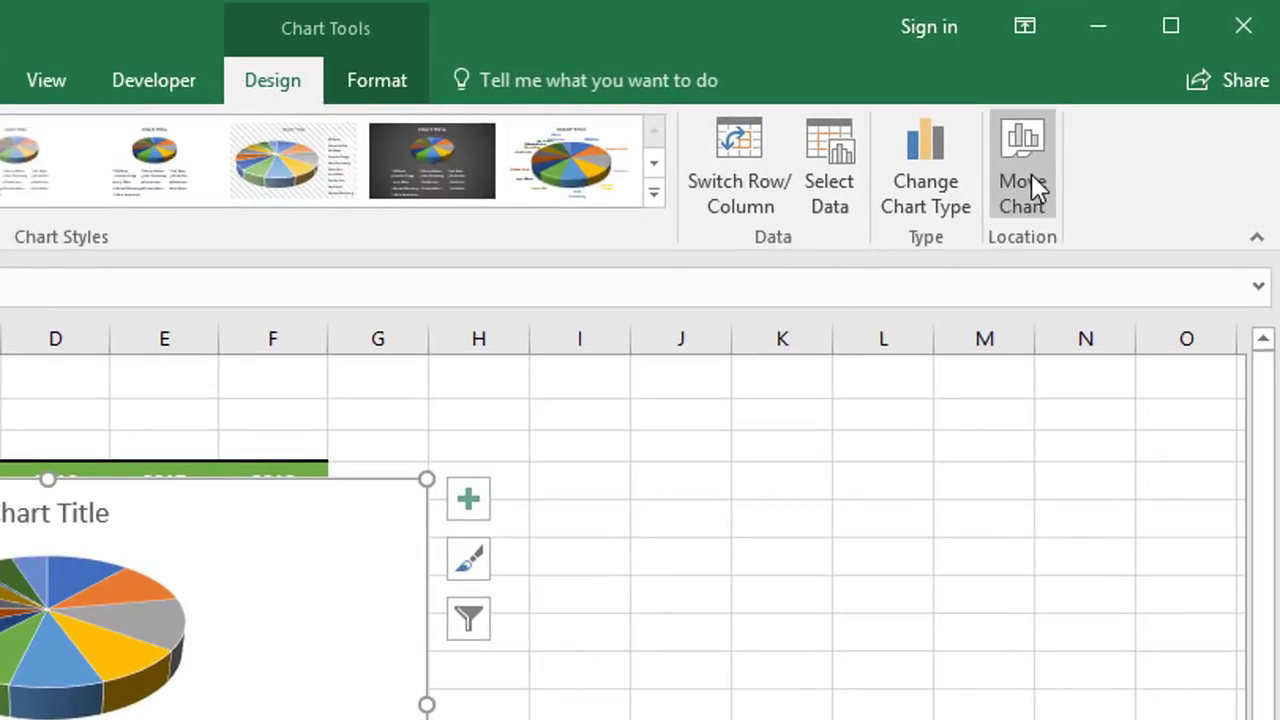
# Move the chart to a new chart sheet named 'Pie'.
pyautogui.click(1031, 178)
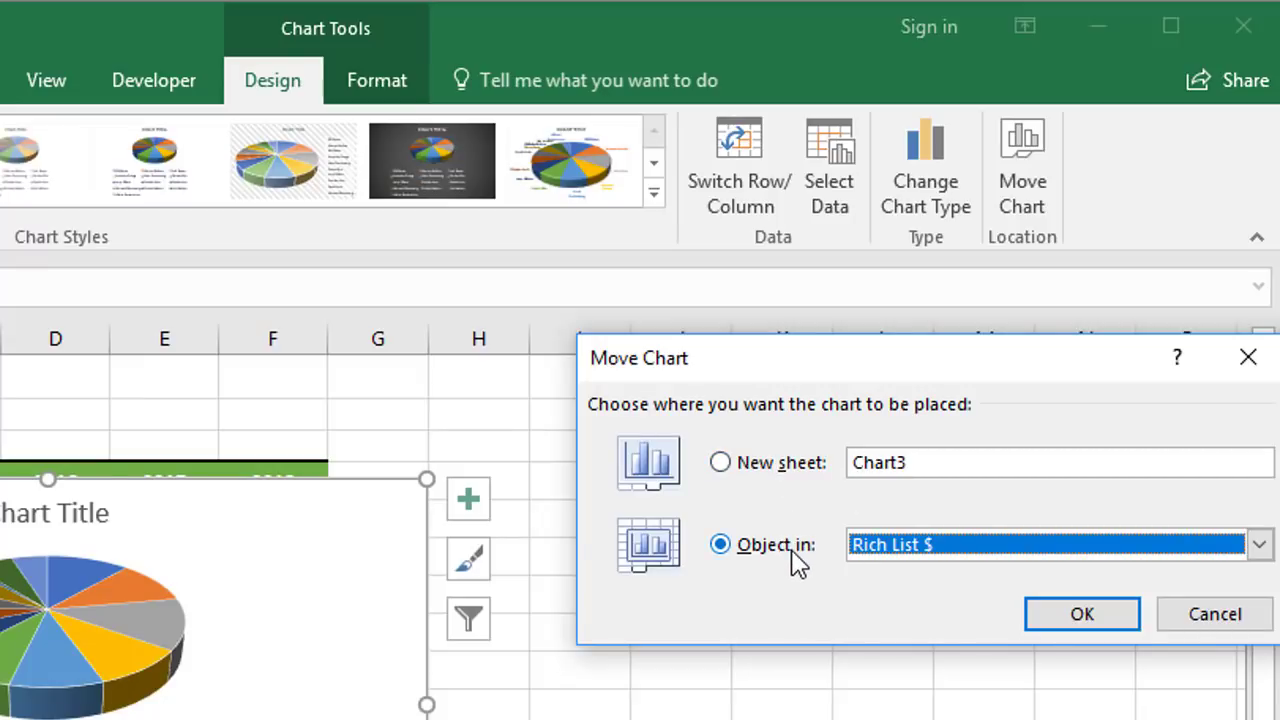
pyautogui.click(933, 462)
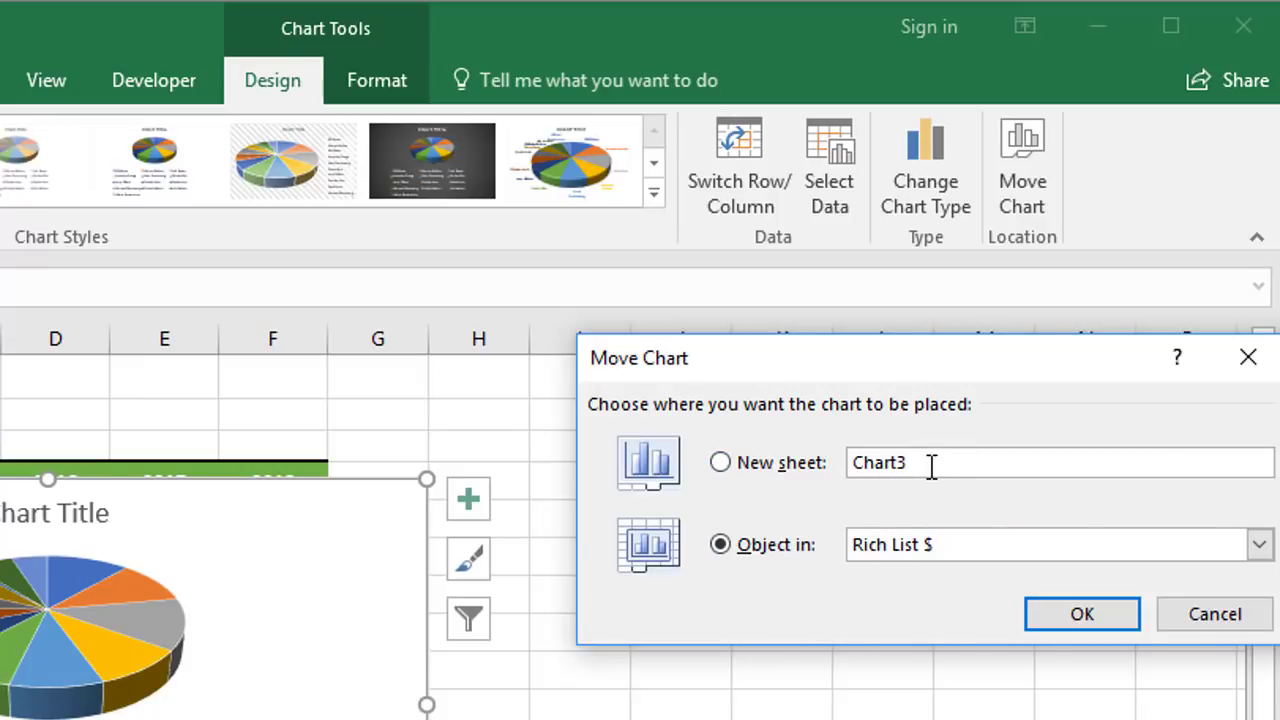
pyautogui.press('BackSpace')
pyautogui.press('BackSpace')
pyautogui.press('BackSpace')
pyautogui.press('BackSpace')
pyautogui.press('BackSpace')
pyautogui.press('BackSpace')
pyautogui.write('Pie')
pyautogui.click(1072, 620)
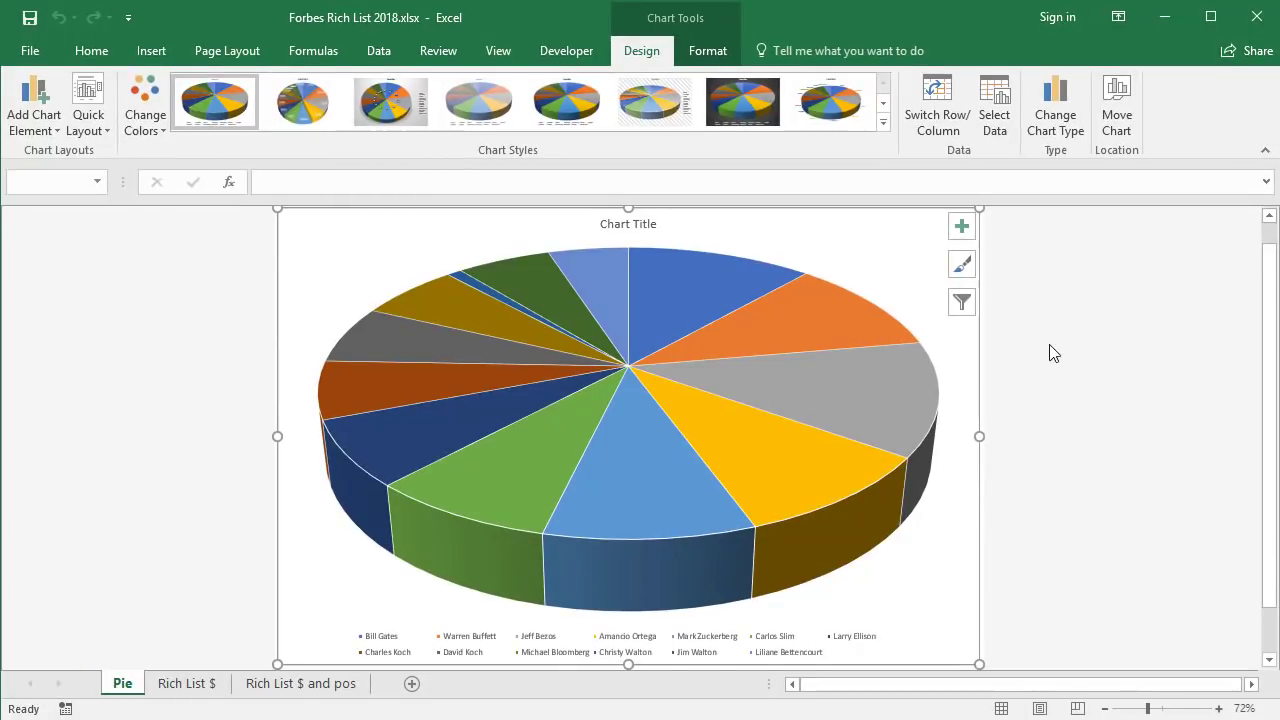
# Turn off the chart's legend and title, and bring up the Data Labels placement options.
pyautogui.click(961, 229)
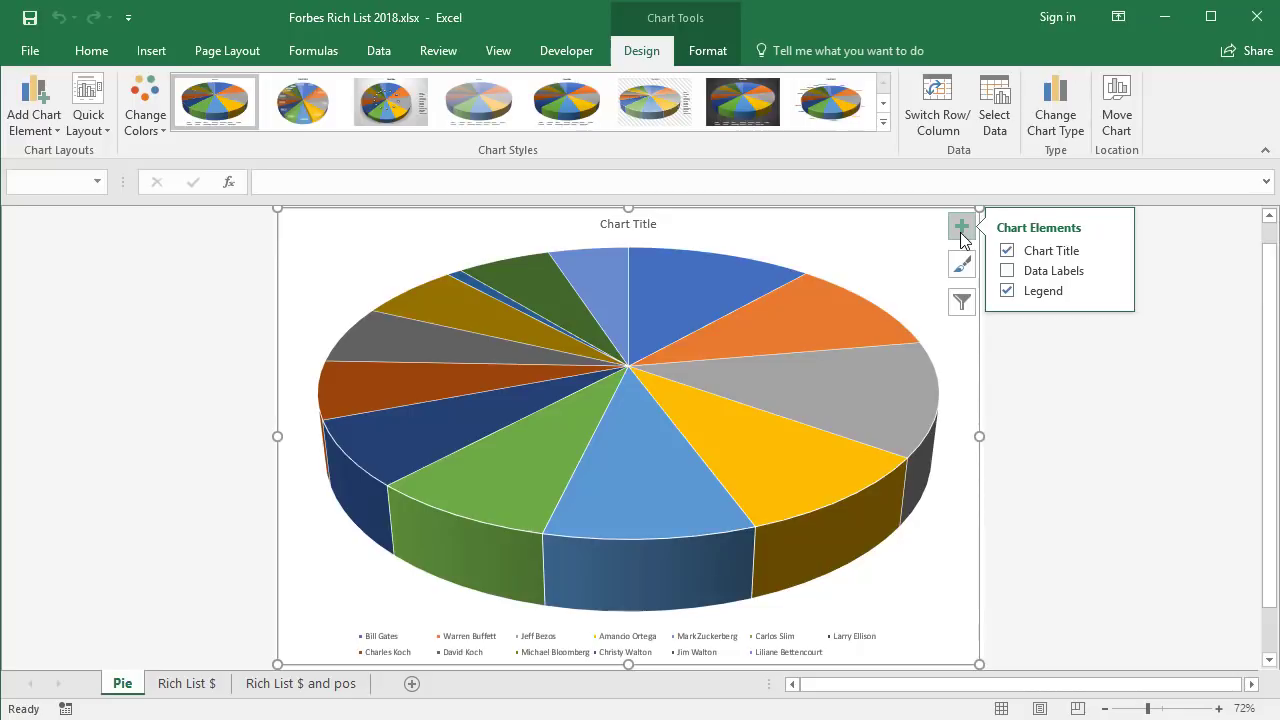
pyautogui.click(1007, 291)
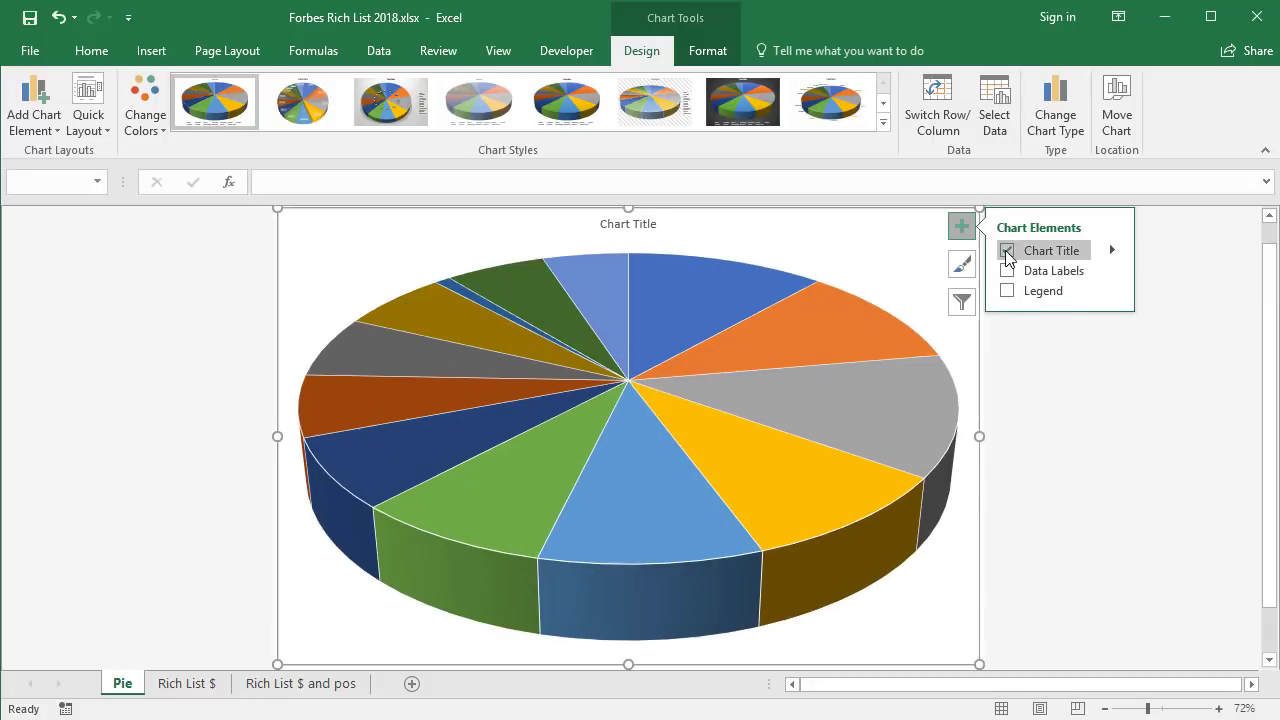
pyautogui.click(1008, 253)
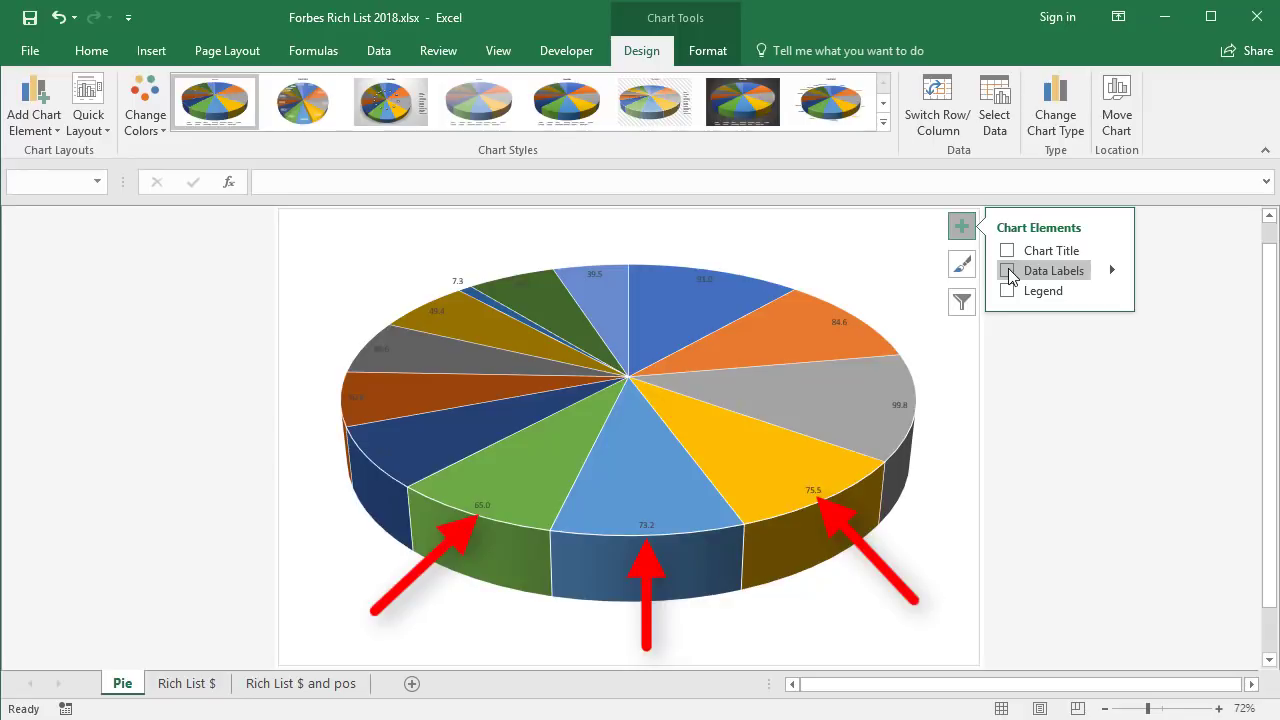
pyautogui.click(1112, 272)
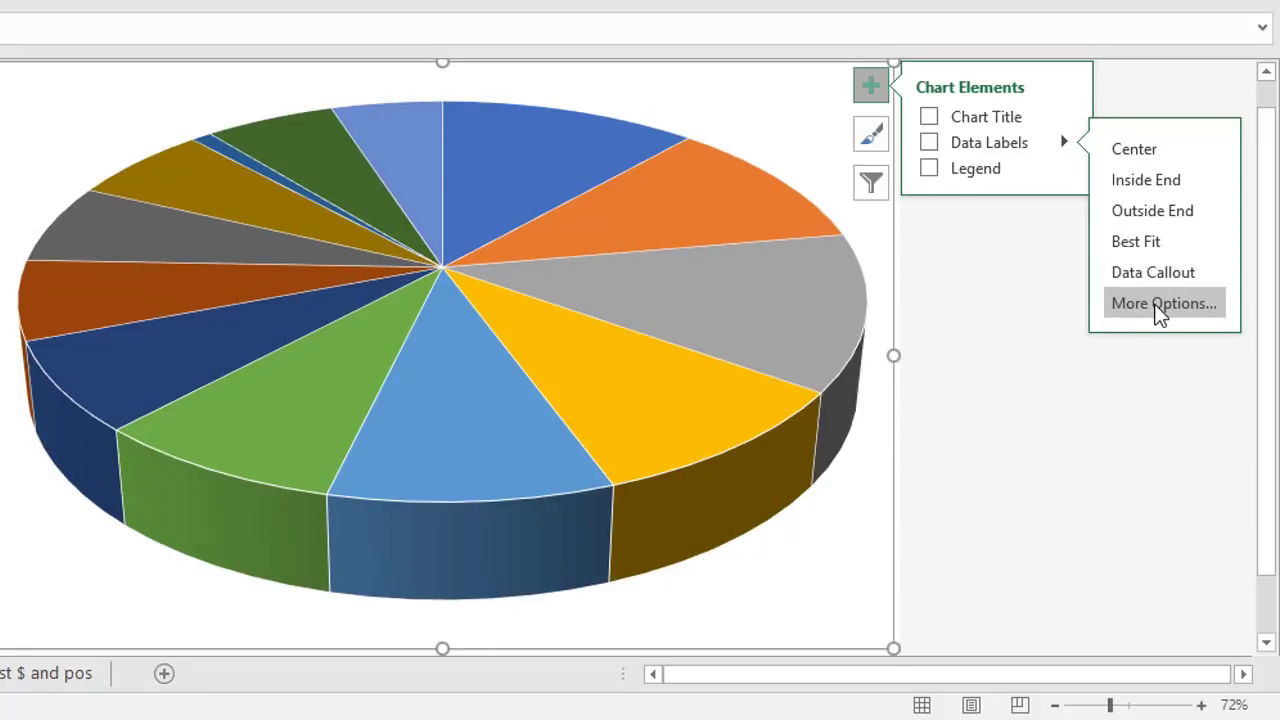
# Add data labels to the pie, placed outside the slices.
pyautogui.click(1156, 302)
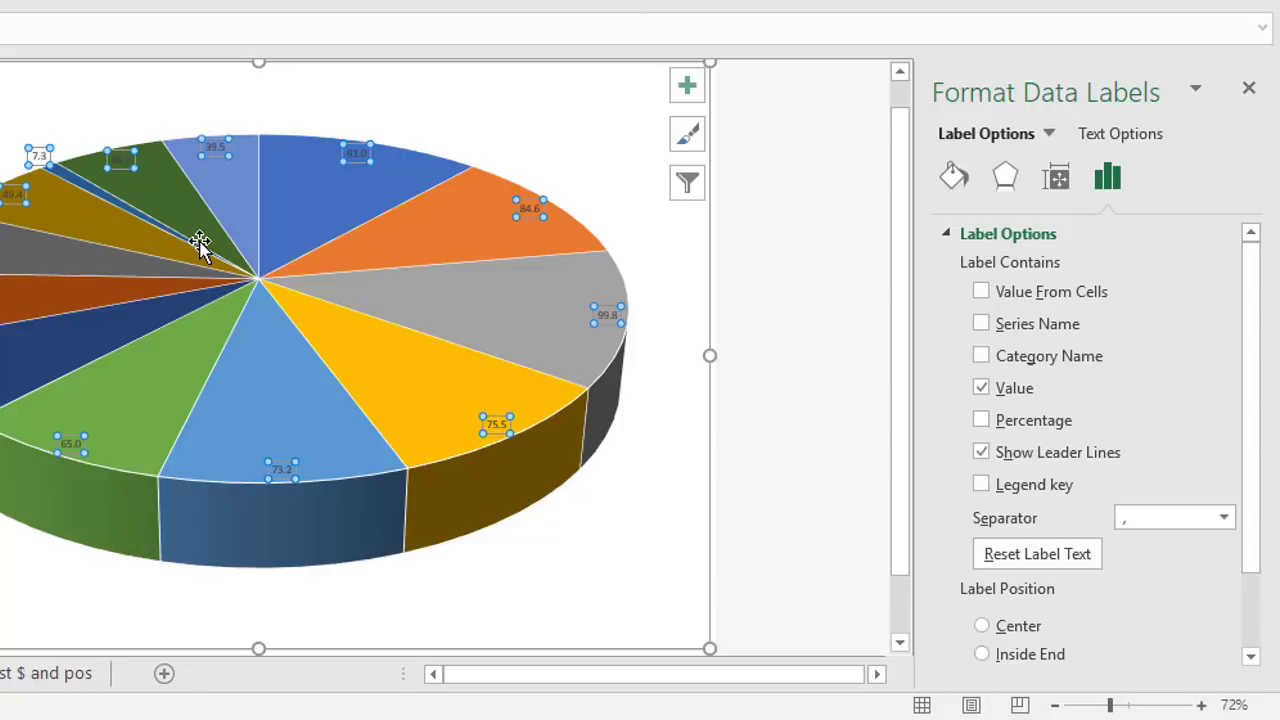
pyautogui.moveTo(200, 244)
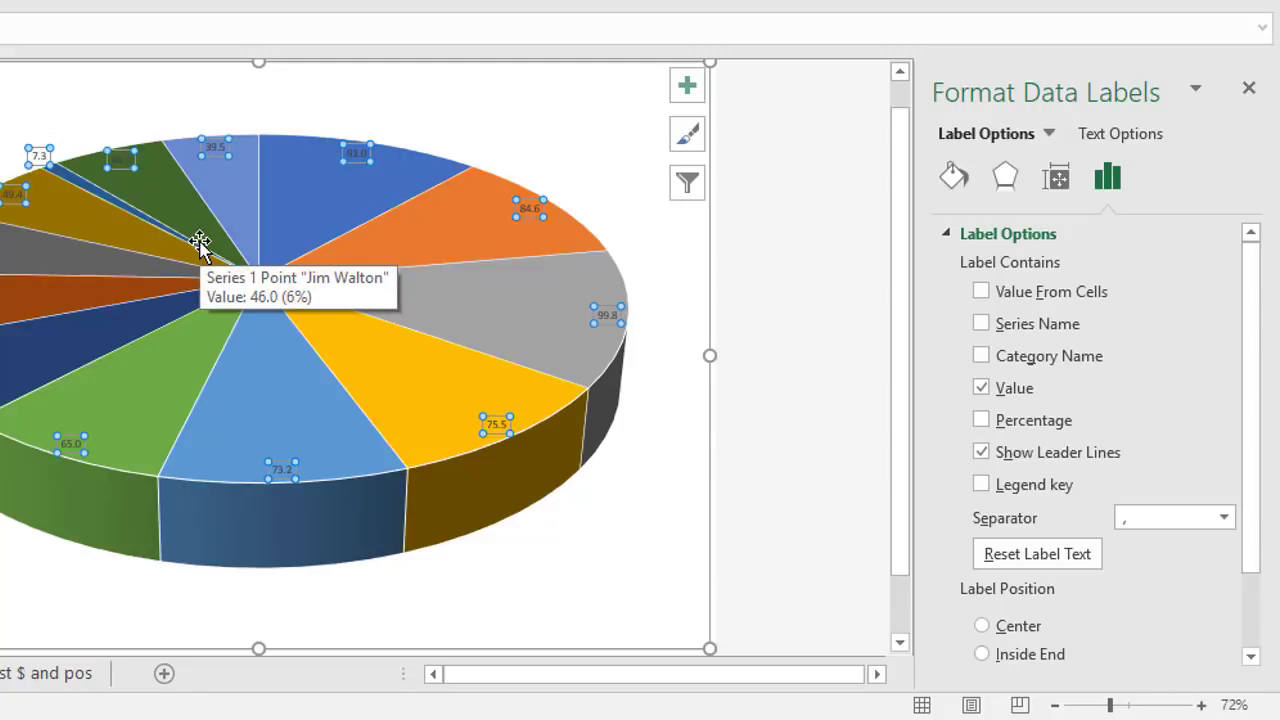
pyautogui.moveTo(1249, 451); pyautogui.dragTo(1253, 548)
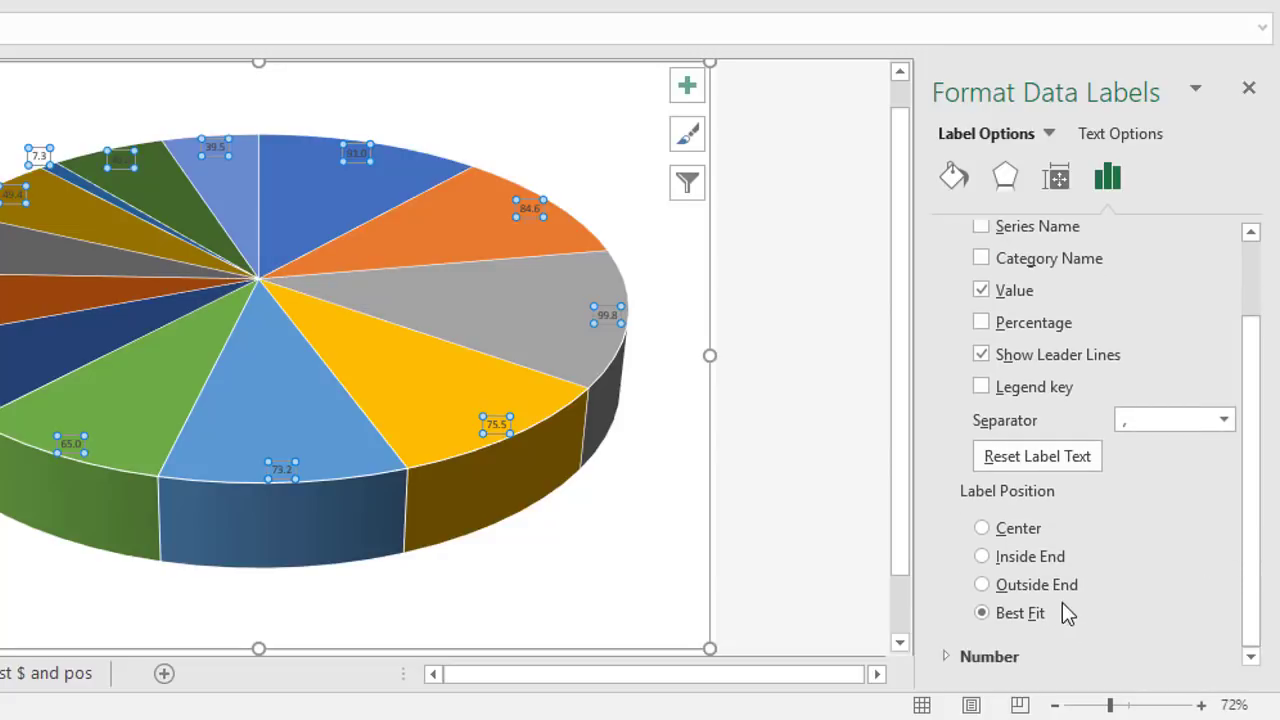
pyautogui.click(983, 586)
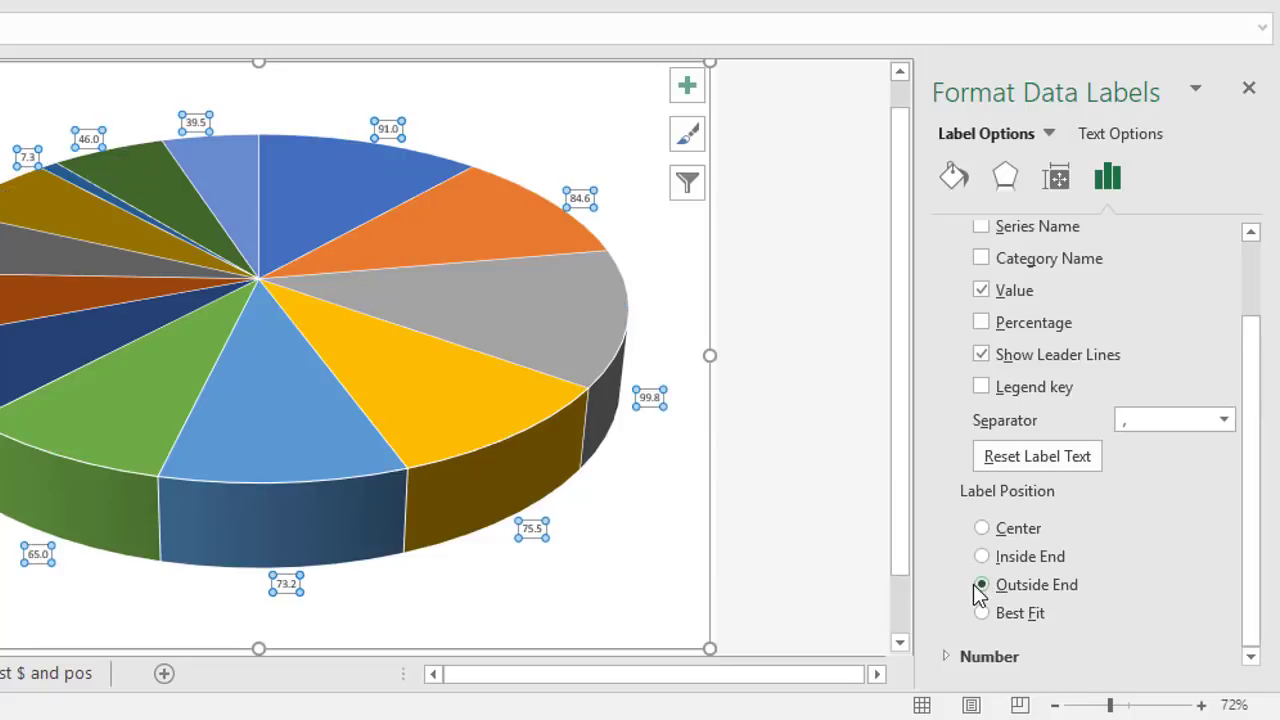
# Add the category name and percentage to the value shown in each data label.
pyautogui.click(1250, 232)
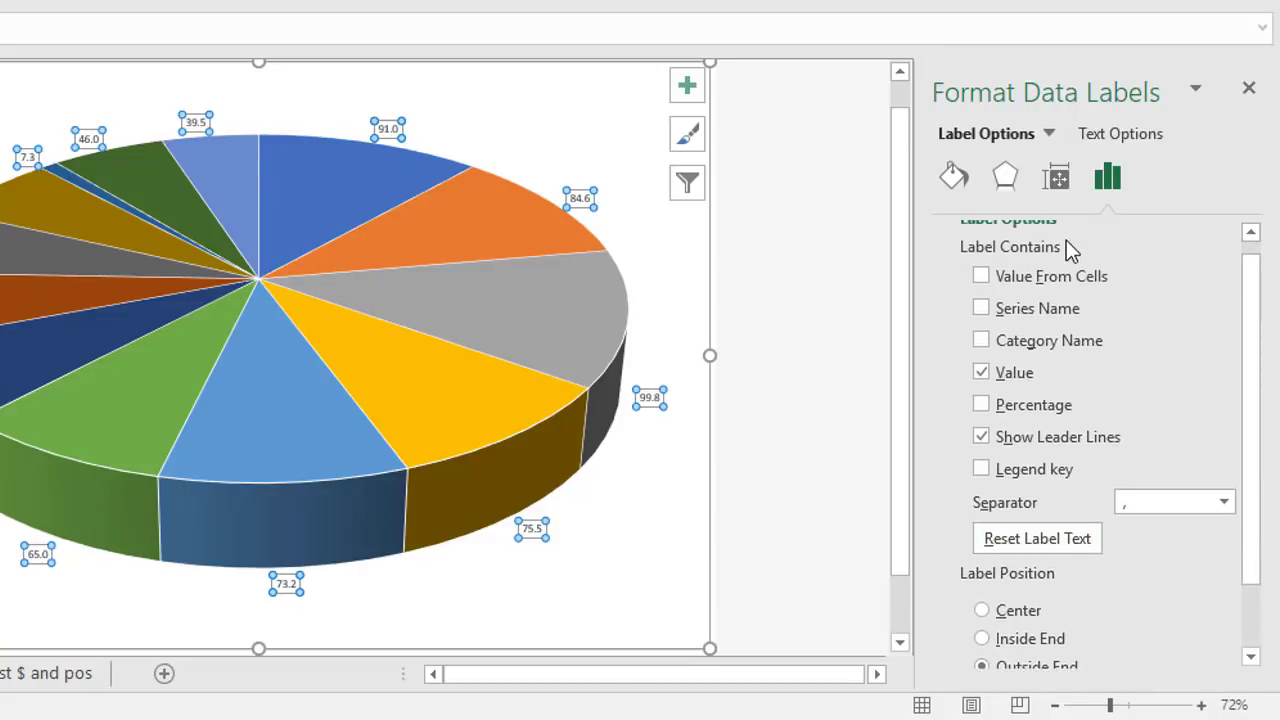
pyautogui.click(982, 342)
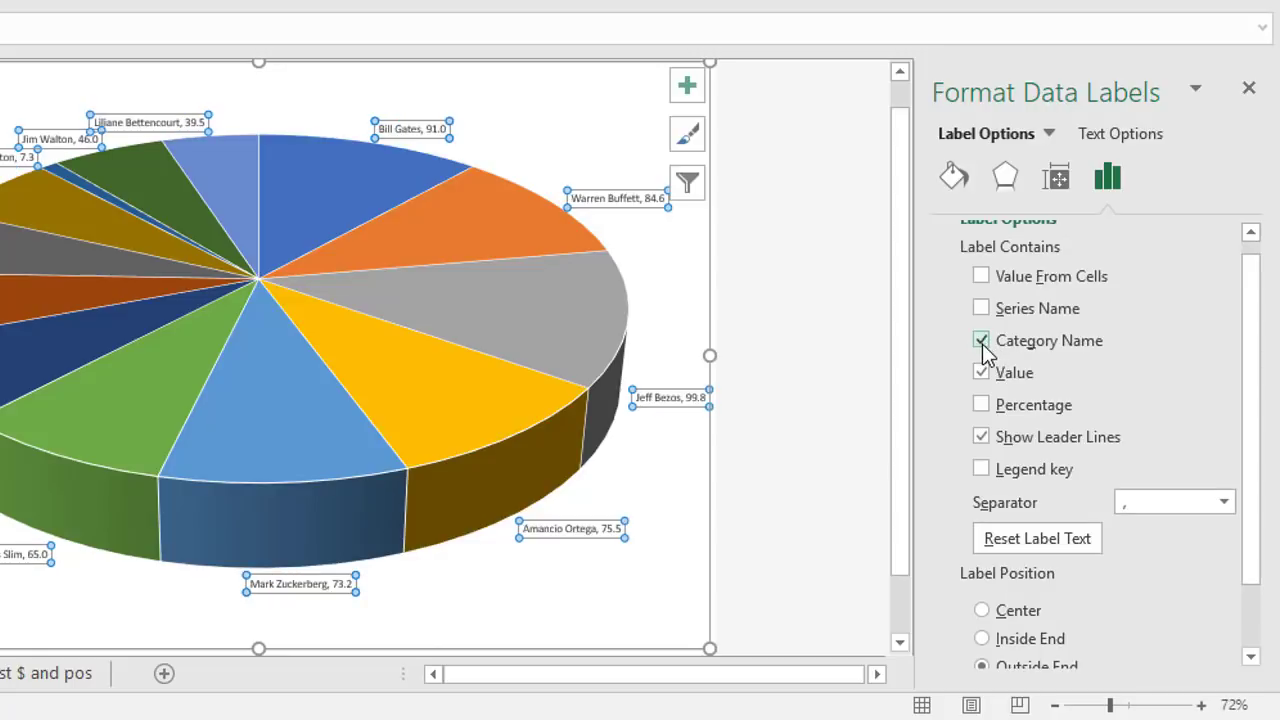
pyautogui.click(984, 405)
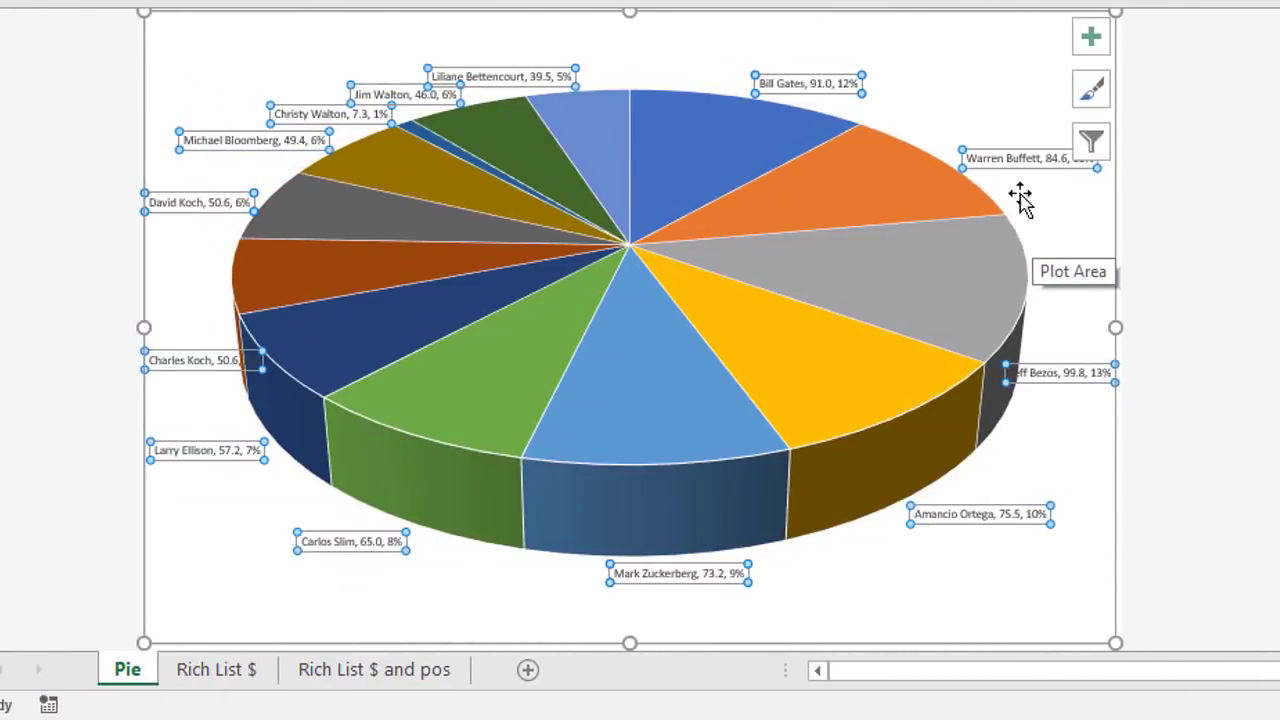
# Drag the crowded 7.3, 39.5 and 46.0 labels to clear spots above the pie.
pyautogui.click(675, 54)
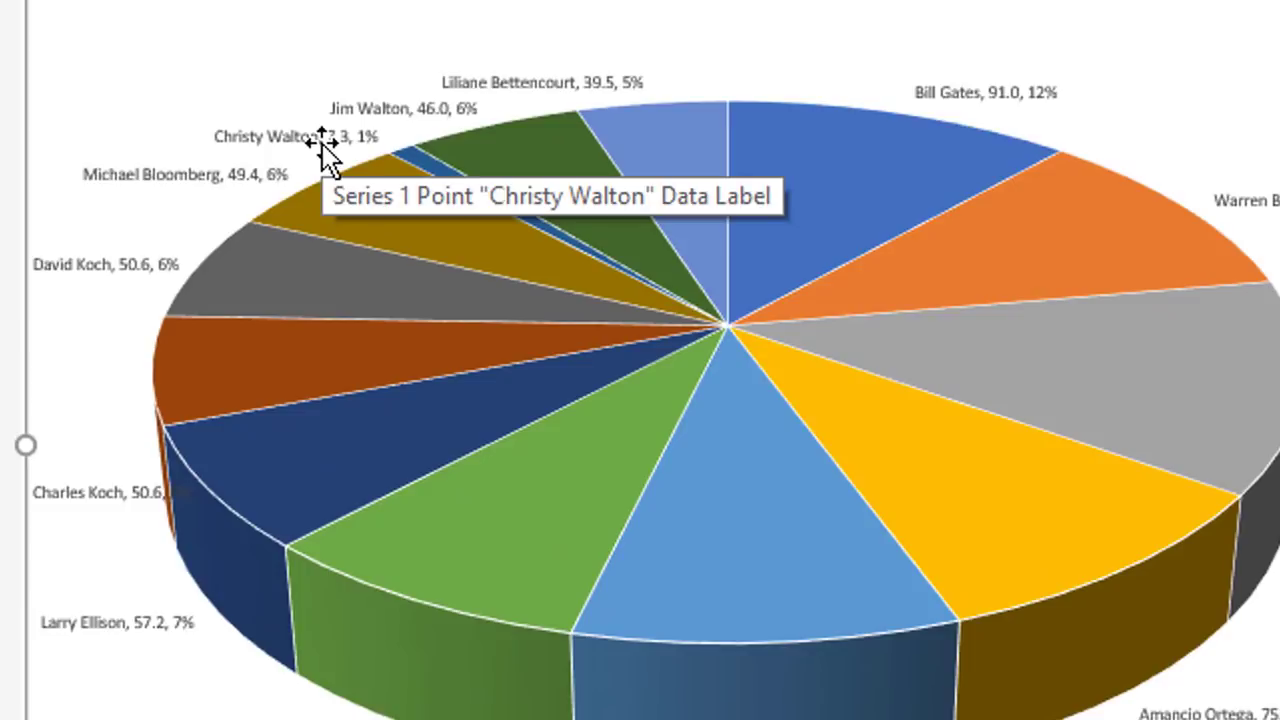
pyautogui.click(310, 137)
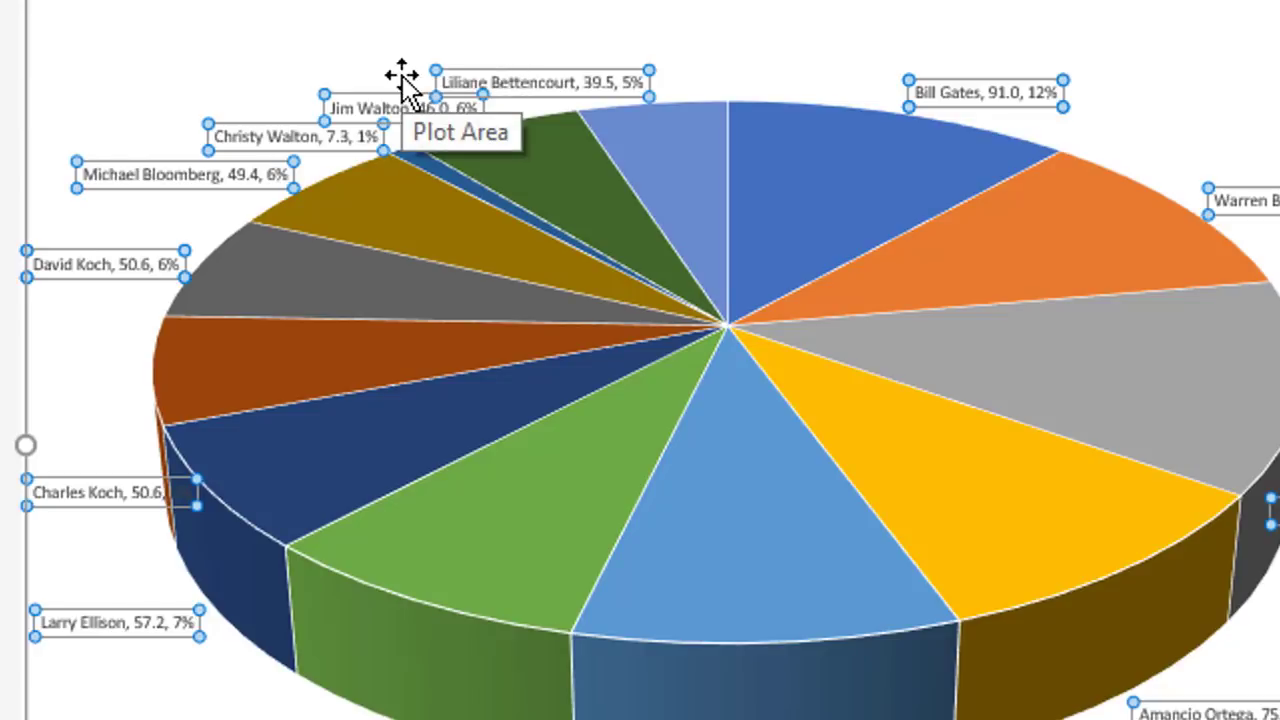
pyautogui.click(288, 134)
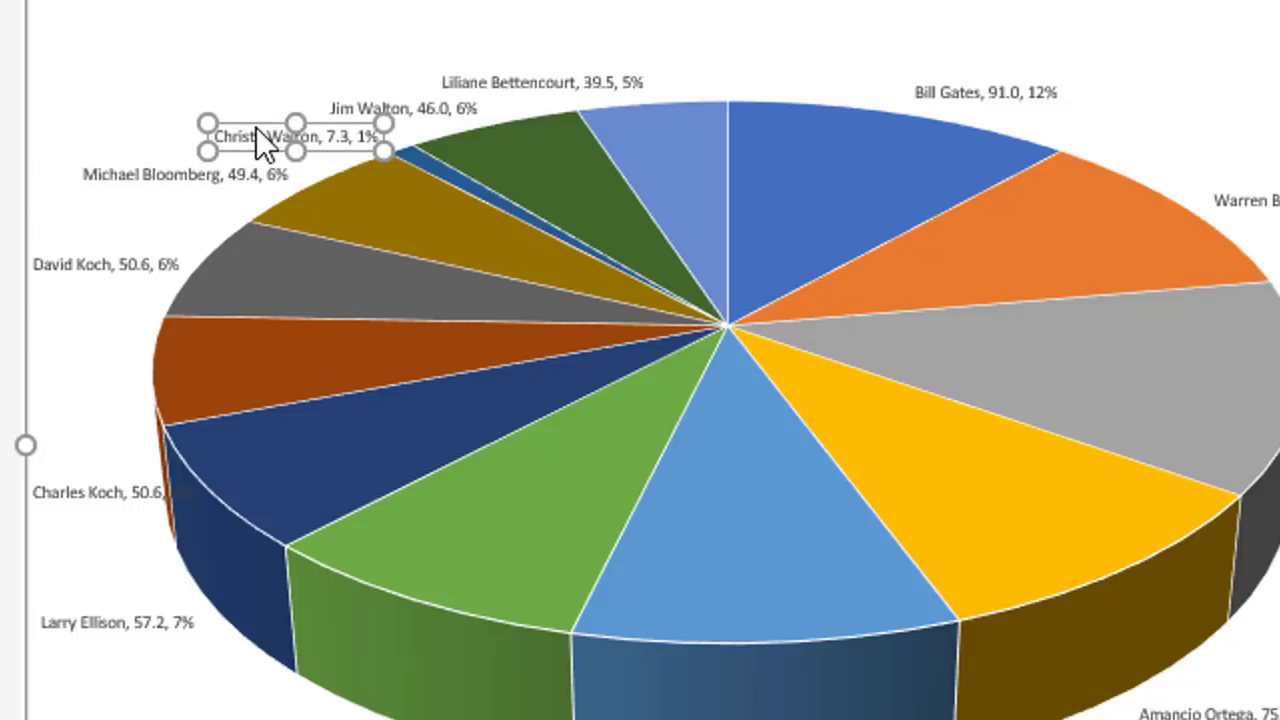
pyautogui.moveTo(256, 128); pyautogui.dragTo(150, 52)
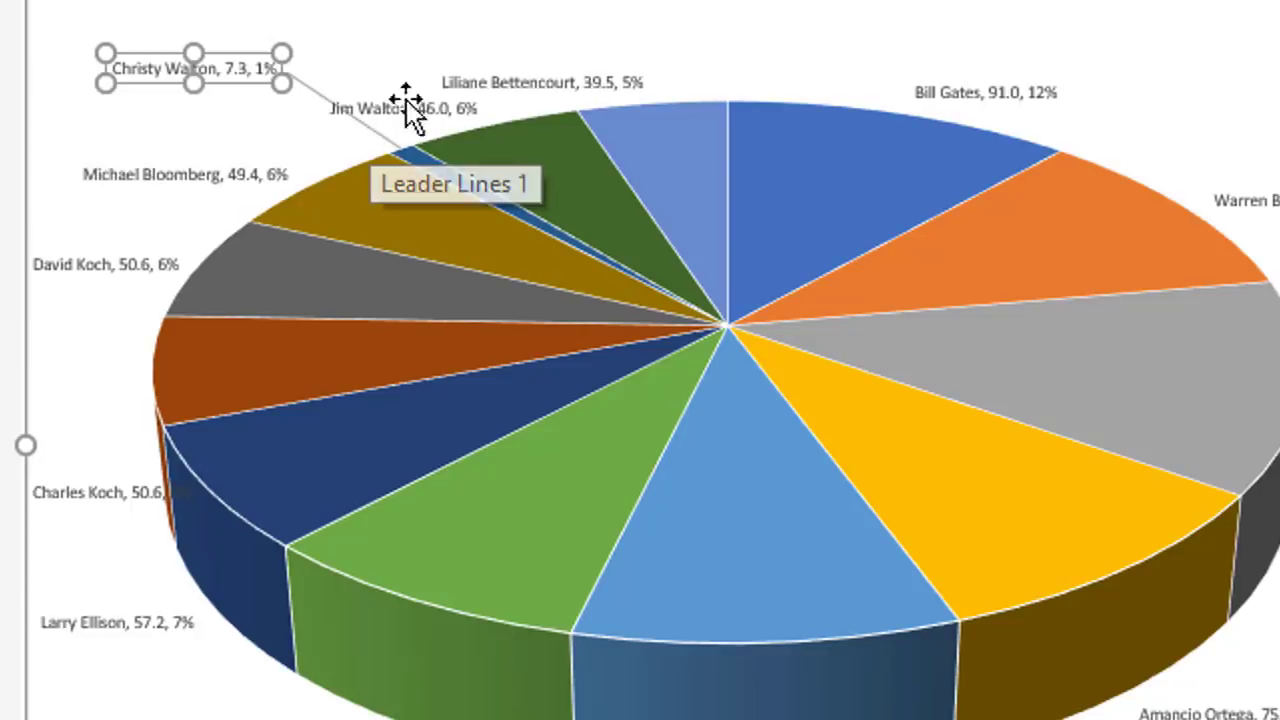
pyautogui.click(527, 84)
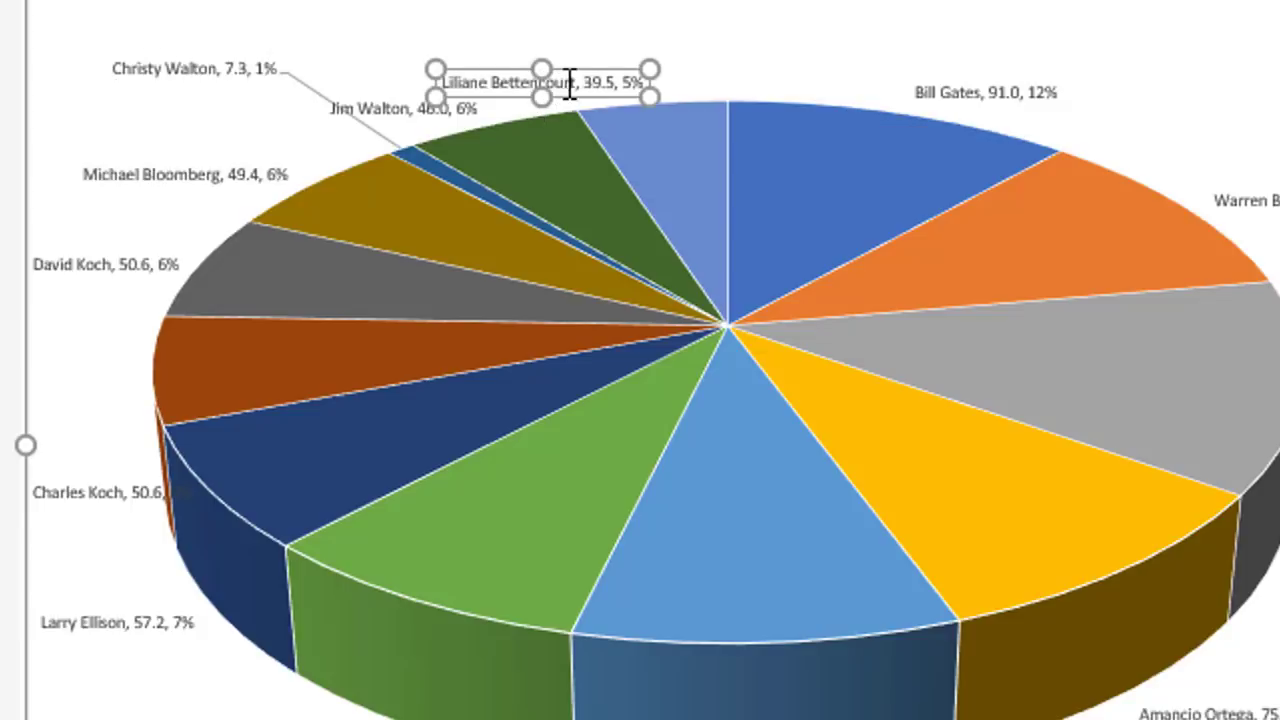
pyautogui.moveTo(577, 83); pyautogui.dragTo(660, 20)
pyautogui.click(422, 108)
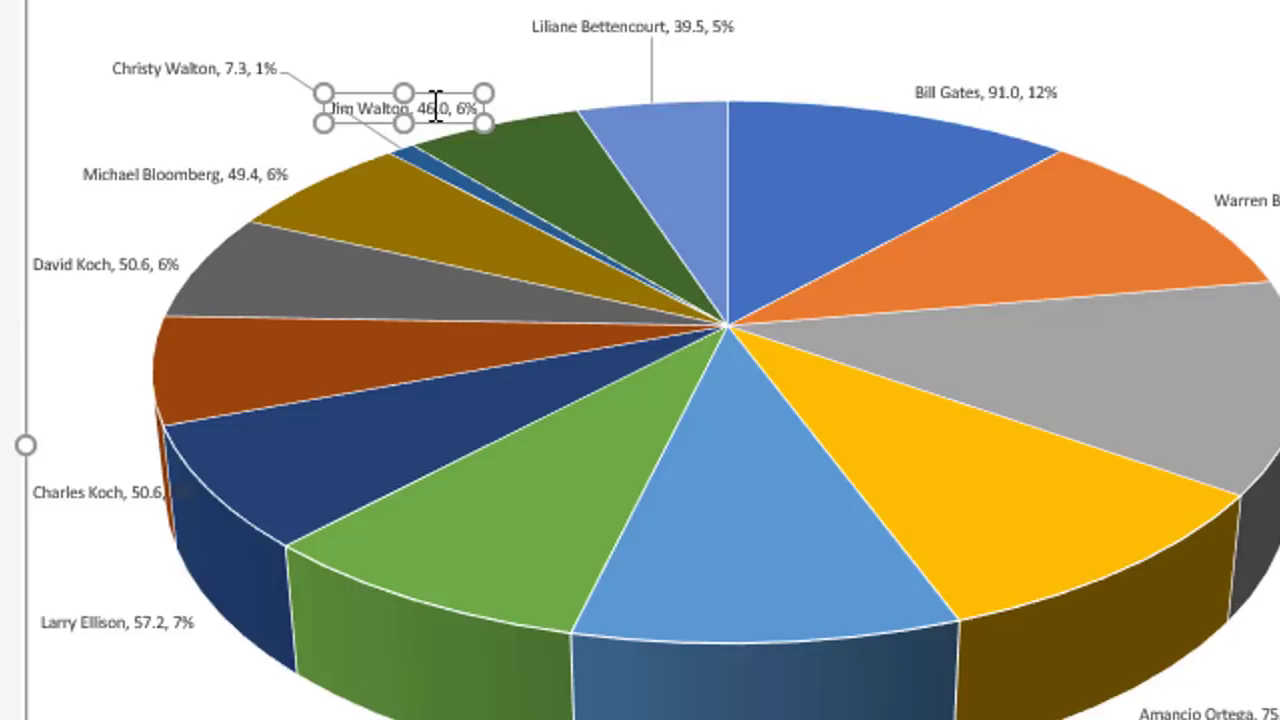
pyautogui.moveTo(440, 99); pyautogui.dragTo(455, 50)
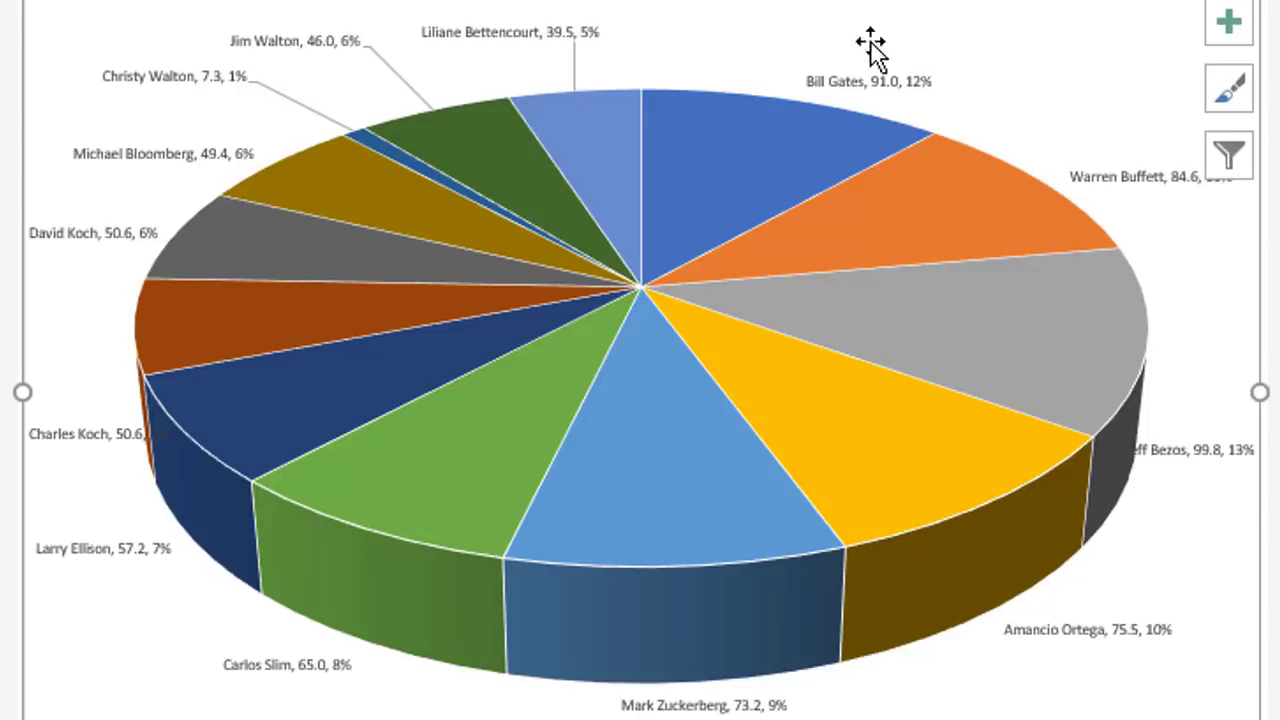
# Explode all pie slices outward, then push the 73.2, 9% slice back toward the centre.
pyautogui.moveTo(668, 410)
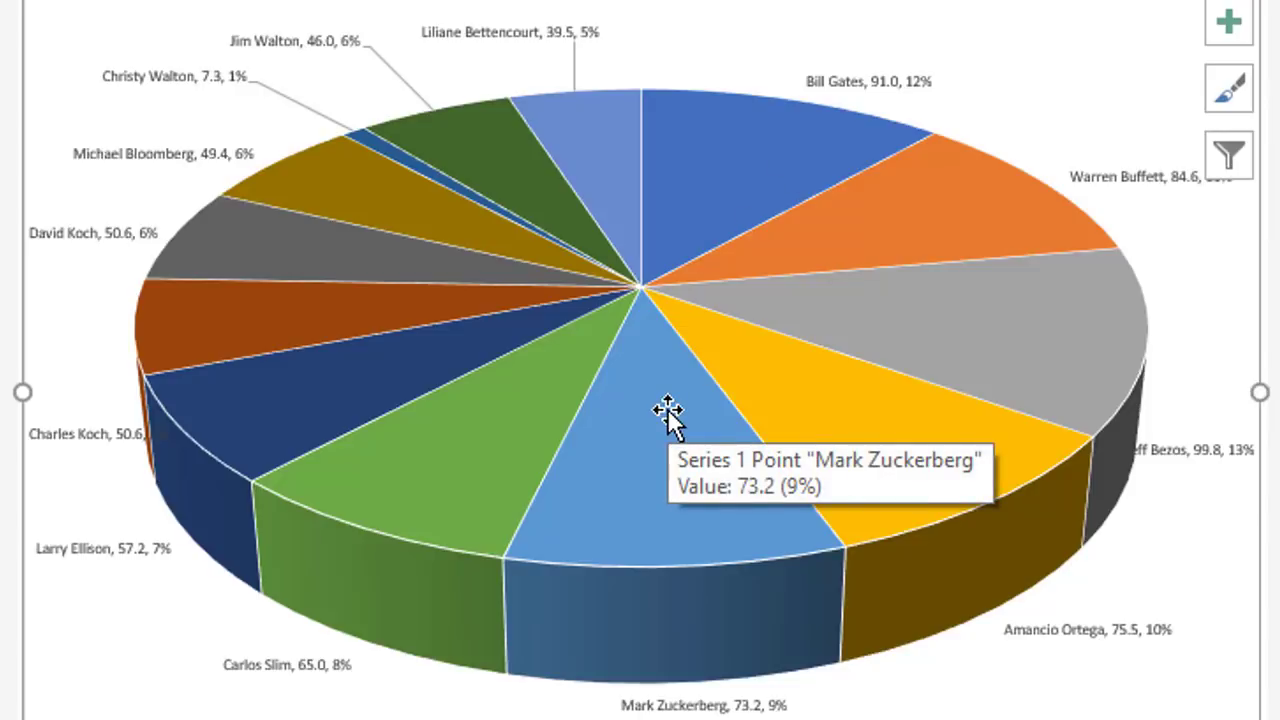
pyautogui.click(668, 410)
pyautogui.moveTo(667, 408); pyautogui.dragTo(690, 480)
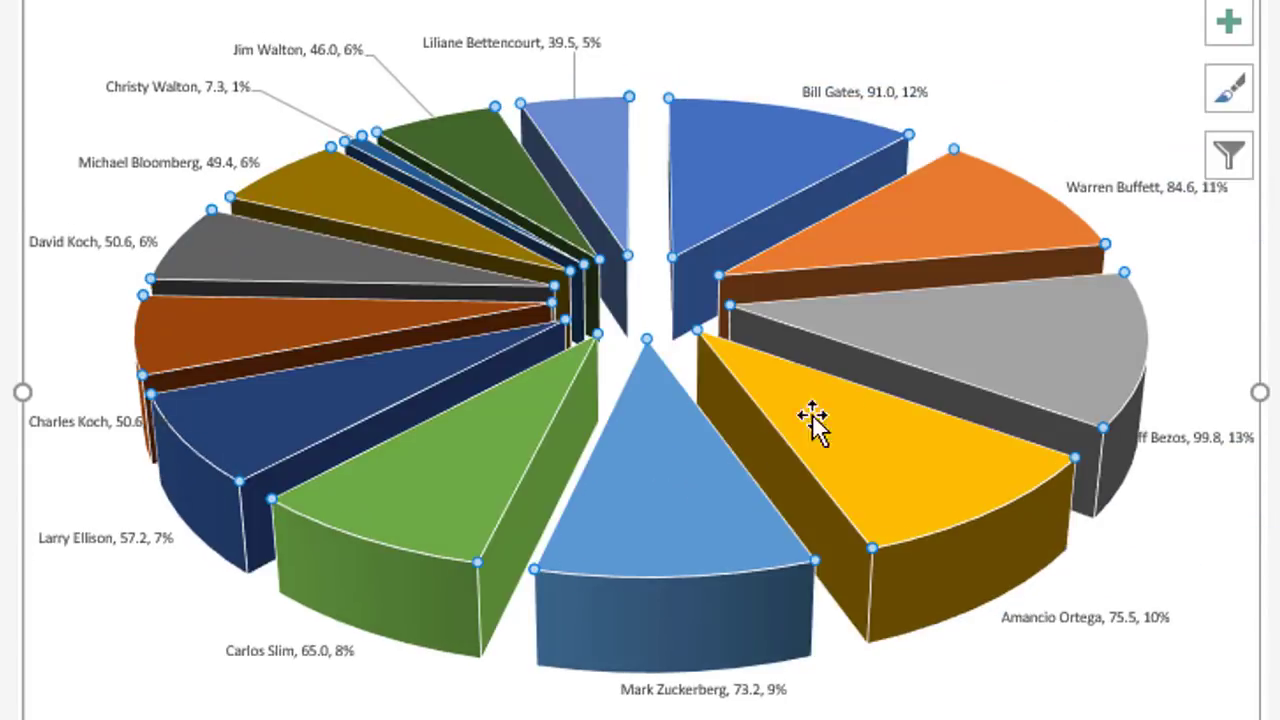
pyautogui.click(672, 462)
pyautogui.moveTo(672, 462); pyautogui.dragTo(690, 377)
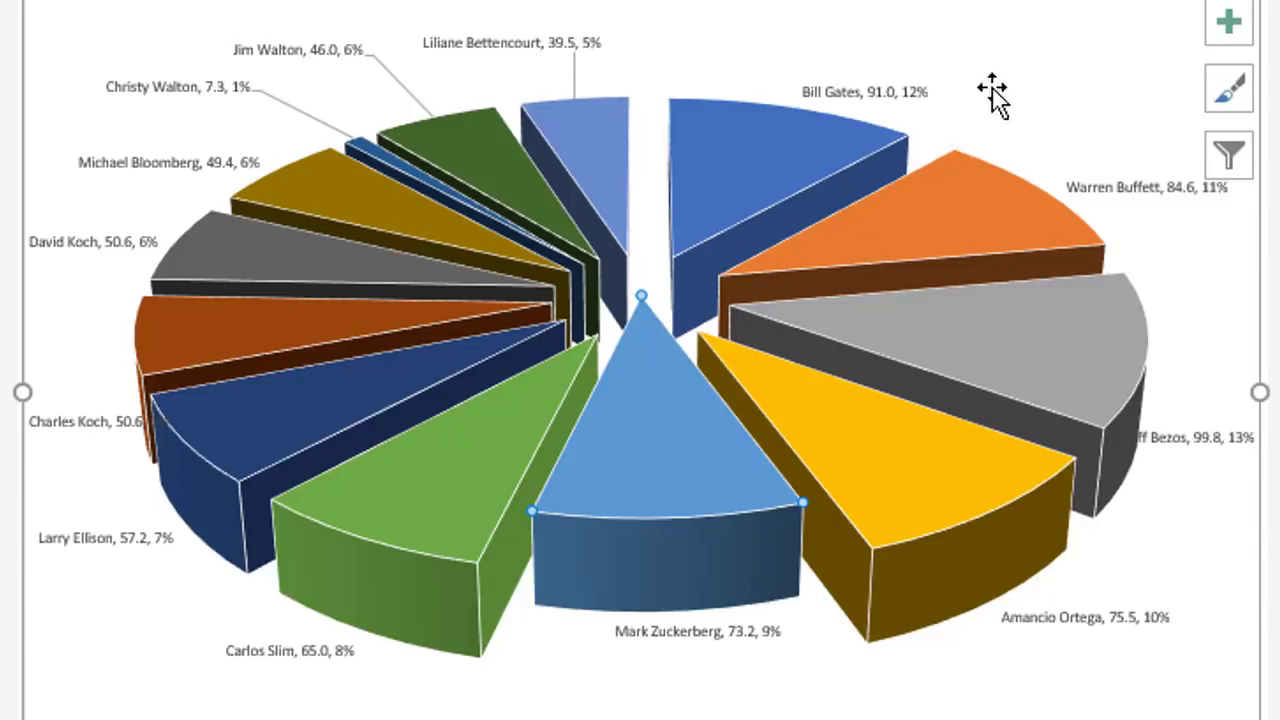
# Select the 91.0, 12% slice, then reselect the whole pie to adjust its explosion.
pyautogui.click(1033, 88)
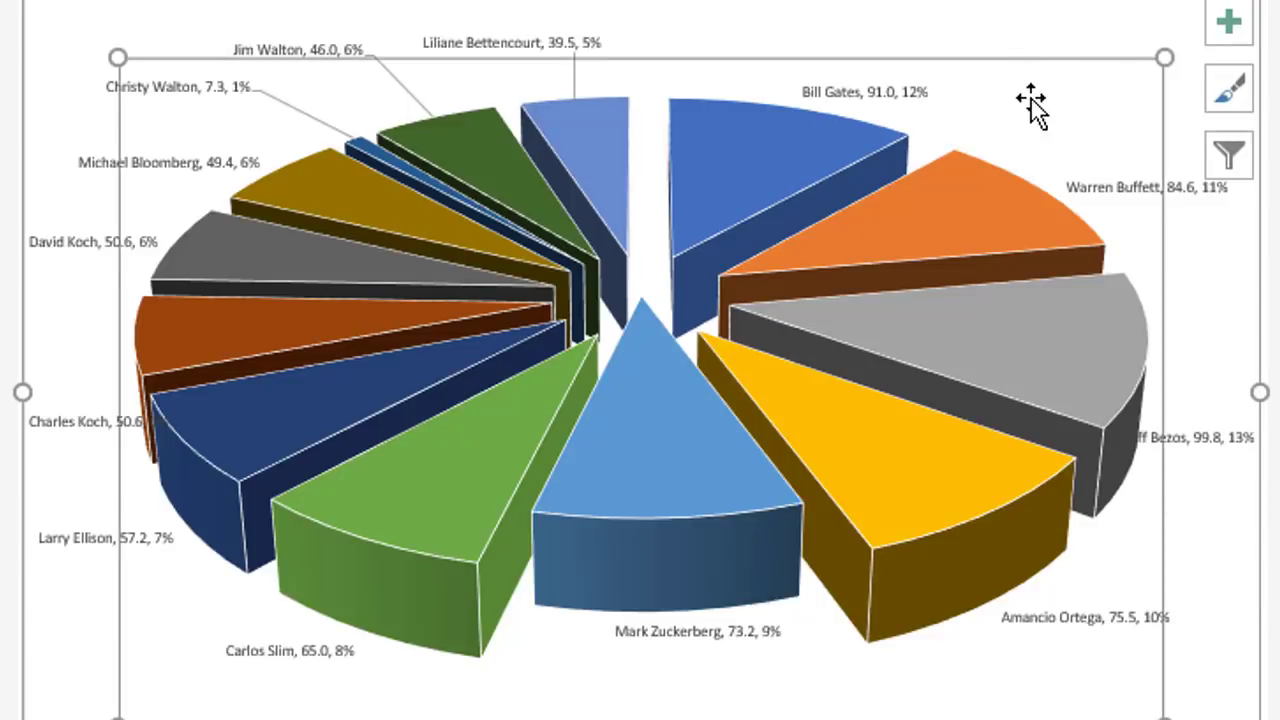
pyautogui.click(731, 148)
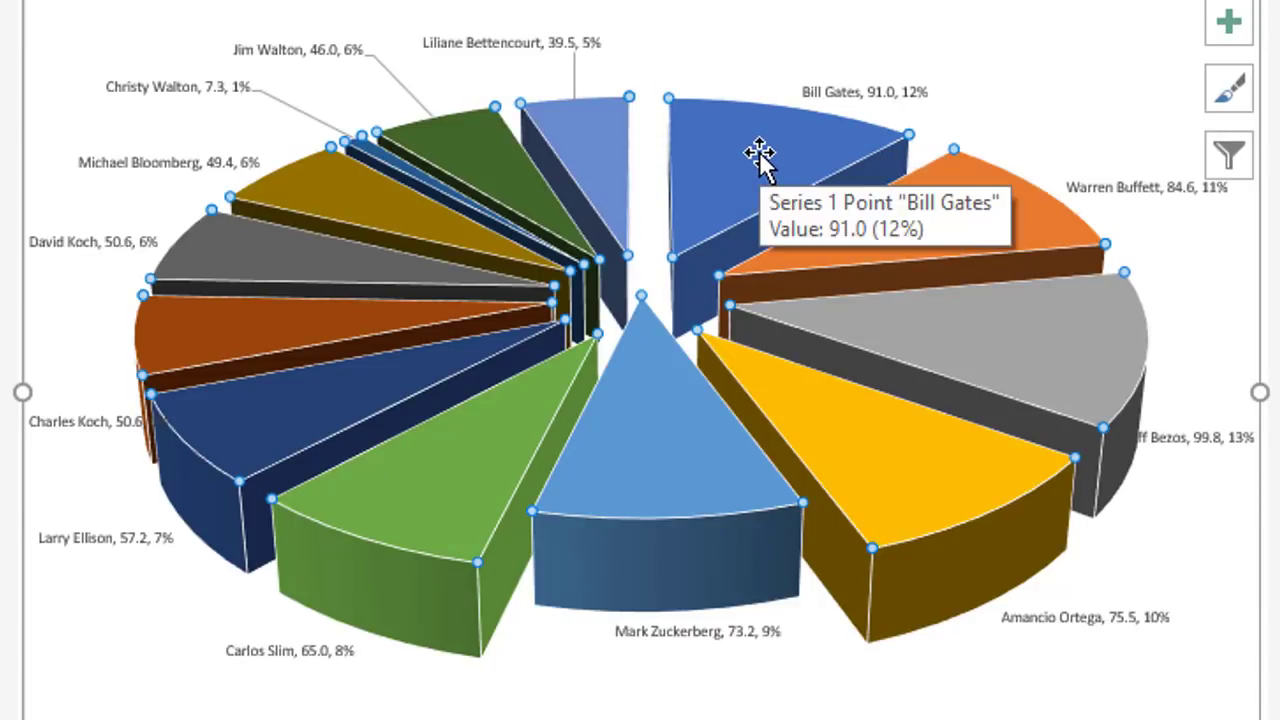
pyautogui.click(755, 152)
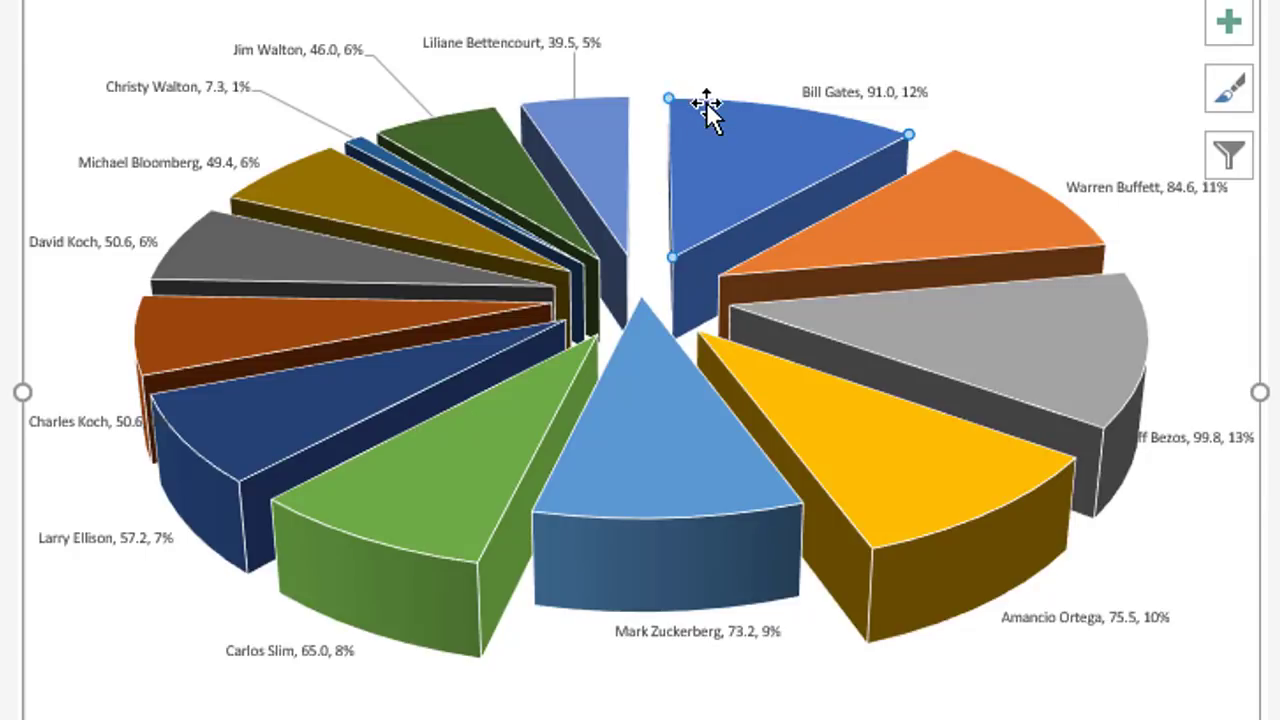
pyautogui.moveTo(703, 114)
pyautogui.click(1054, 73)
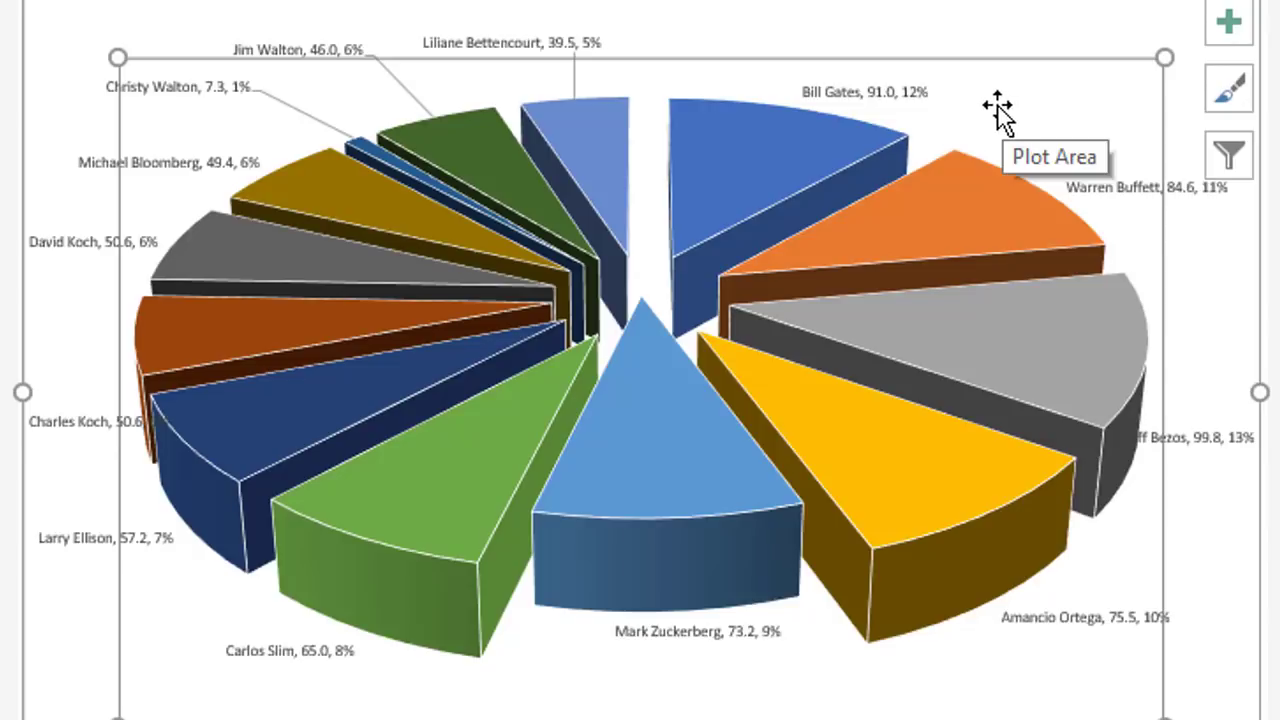
pyautogui.click(733, 144)
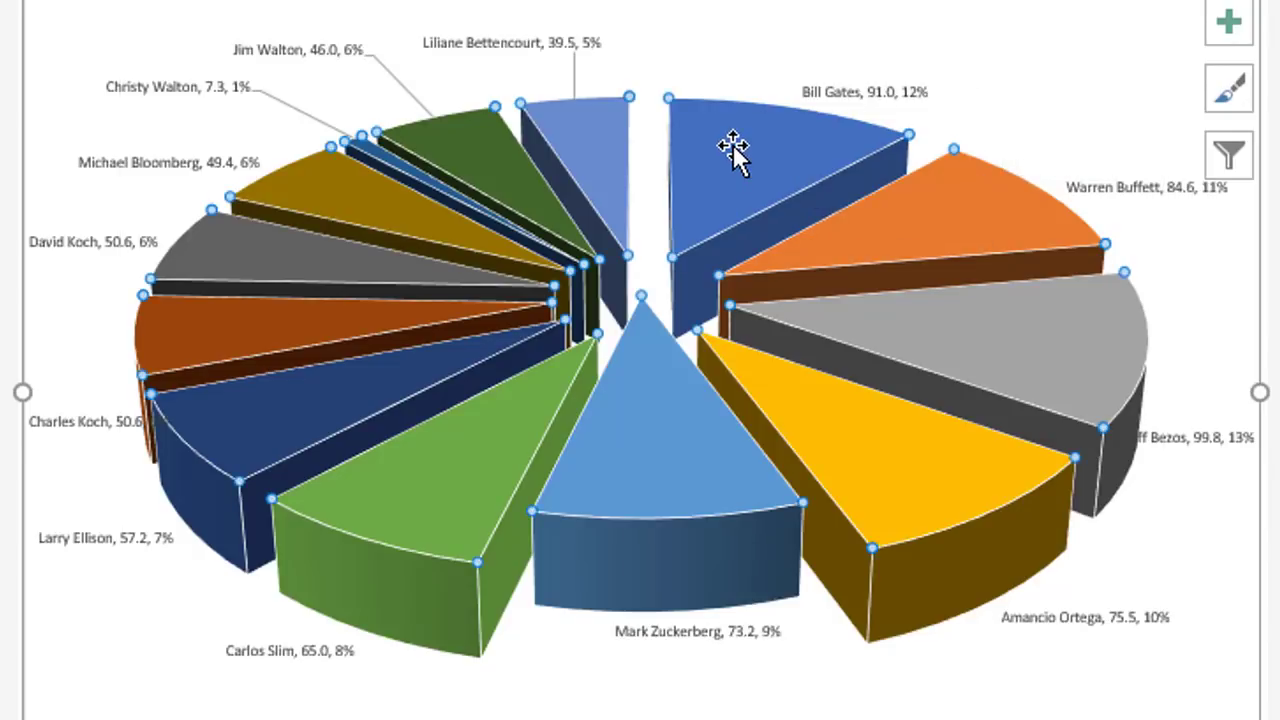